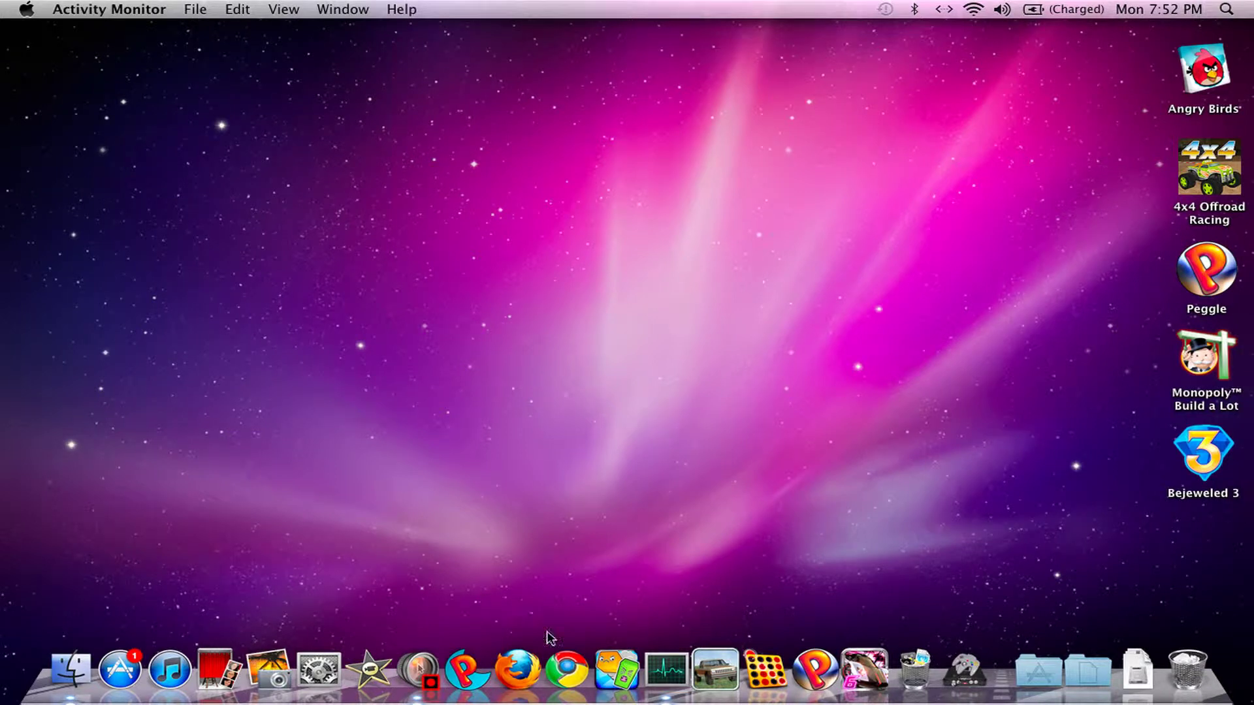
- Launch Chrome and Firefox, check Dashboard with F12, and bring Chrome's New Tab window forward
left_click(566, 668)
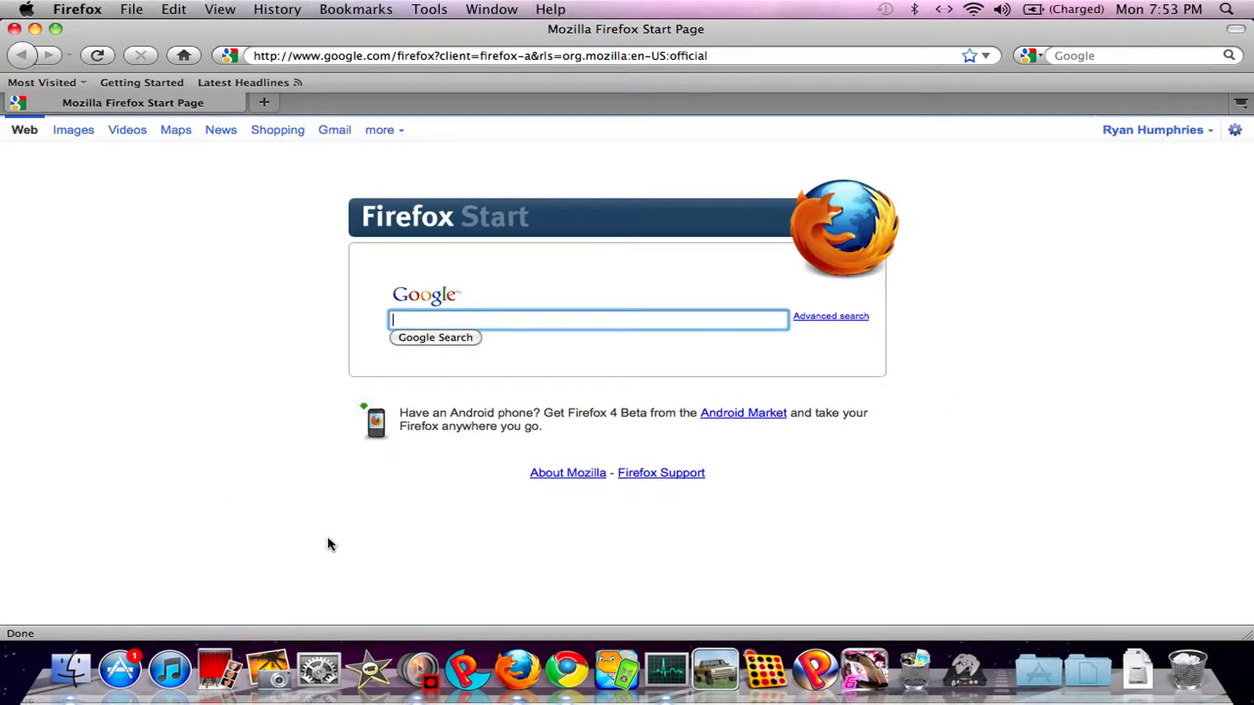
key("F12")
key("F12")
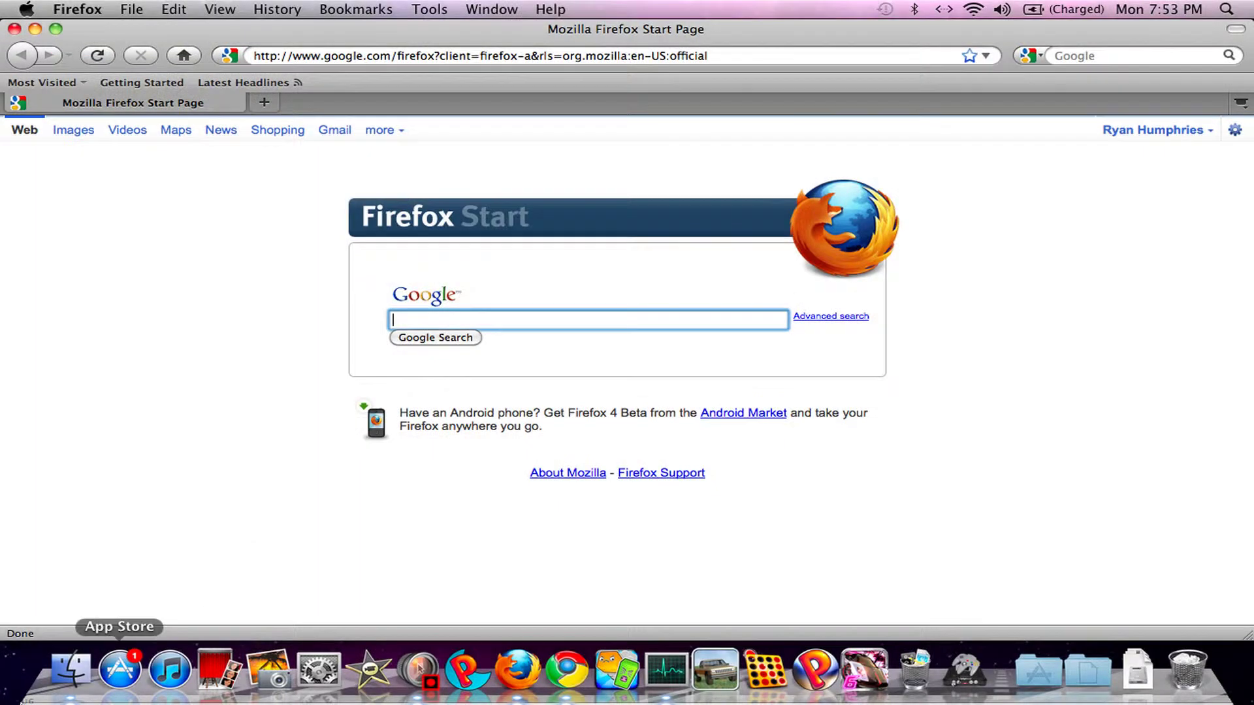
key("F9")
left_click(513, 261)
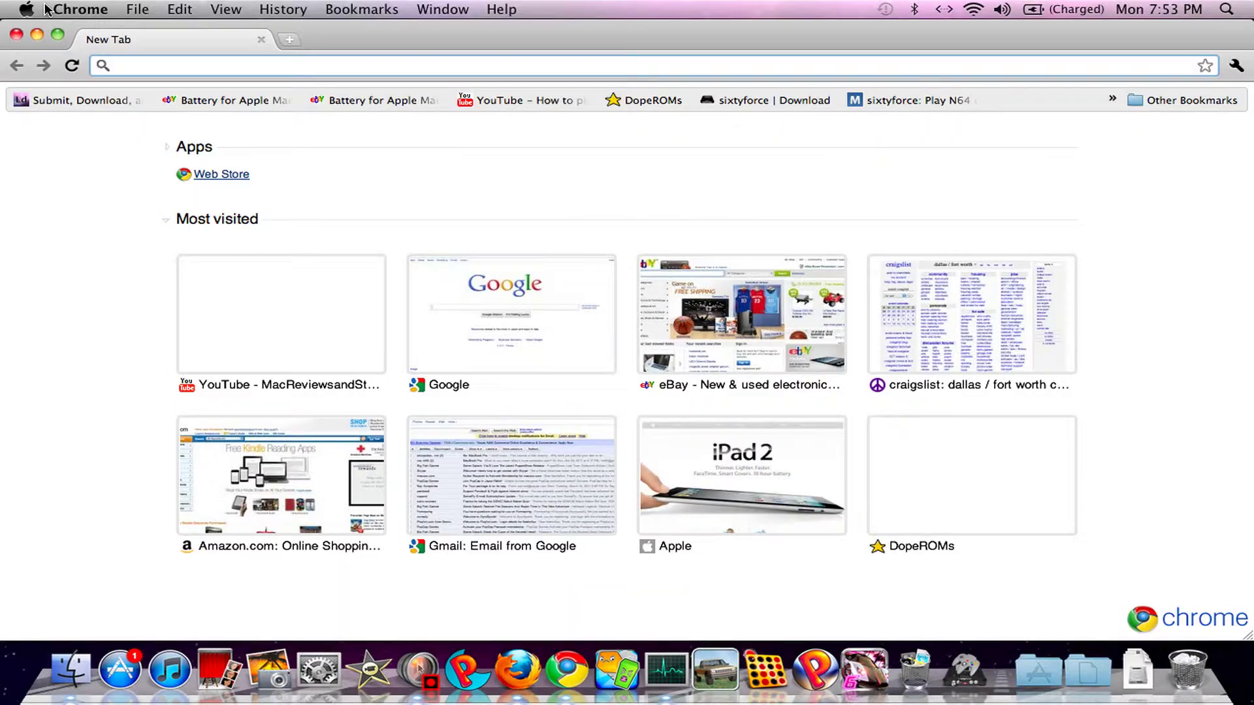
- Open System Preferences to the Exposé & Spaces pane for hot corner settings
left_click(316, 669)
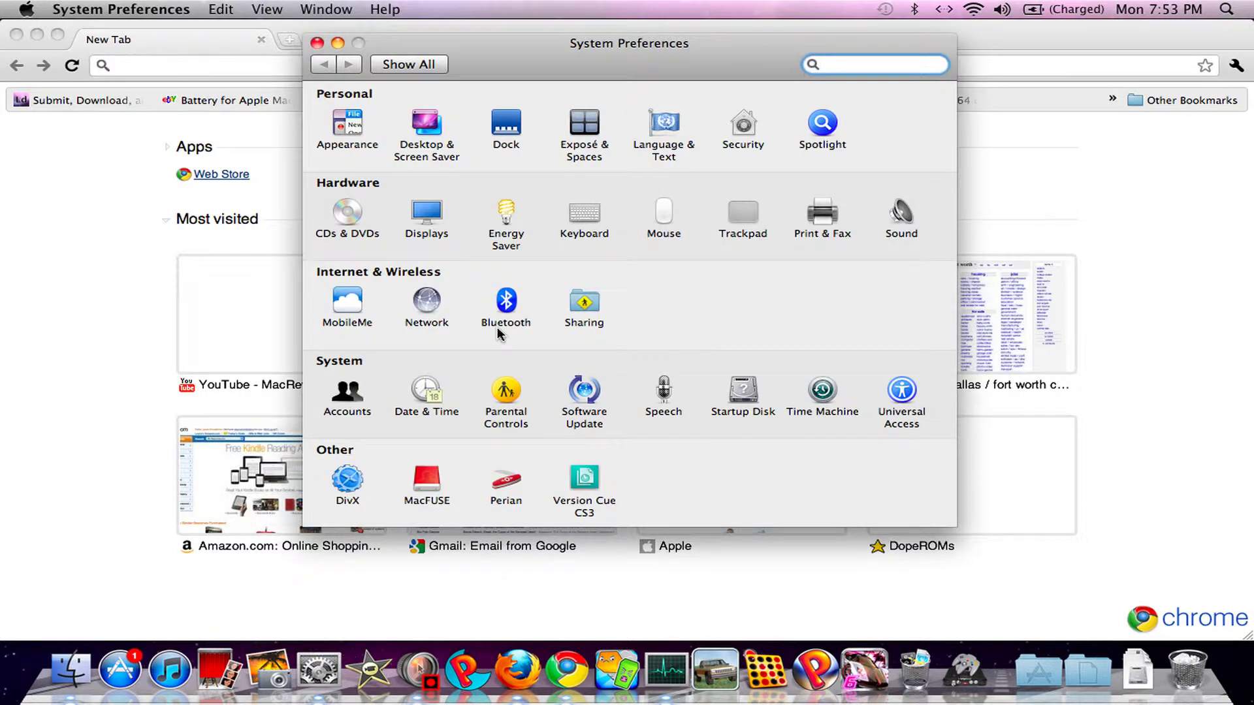
left_click(586, 128)
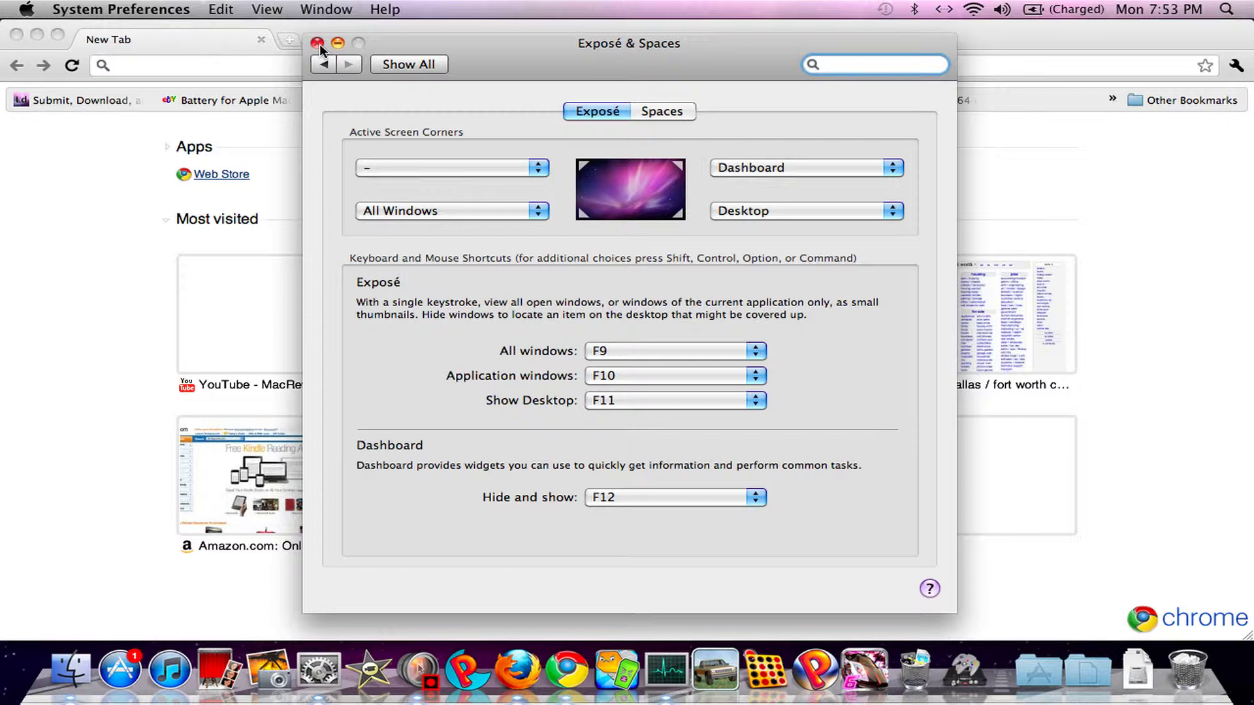
- Close System Preferences and use F9 Exposé to switch to Firefox, then back to Chrome
left_click(318, 44)
key("F9")
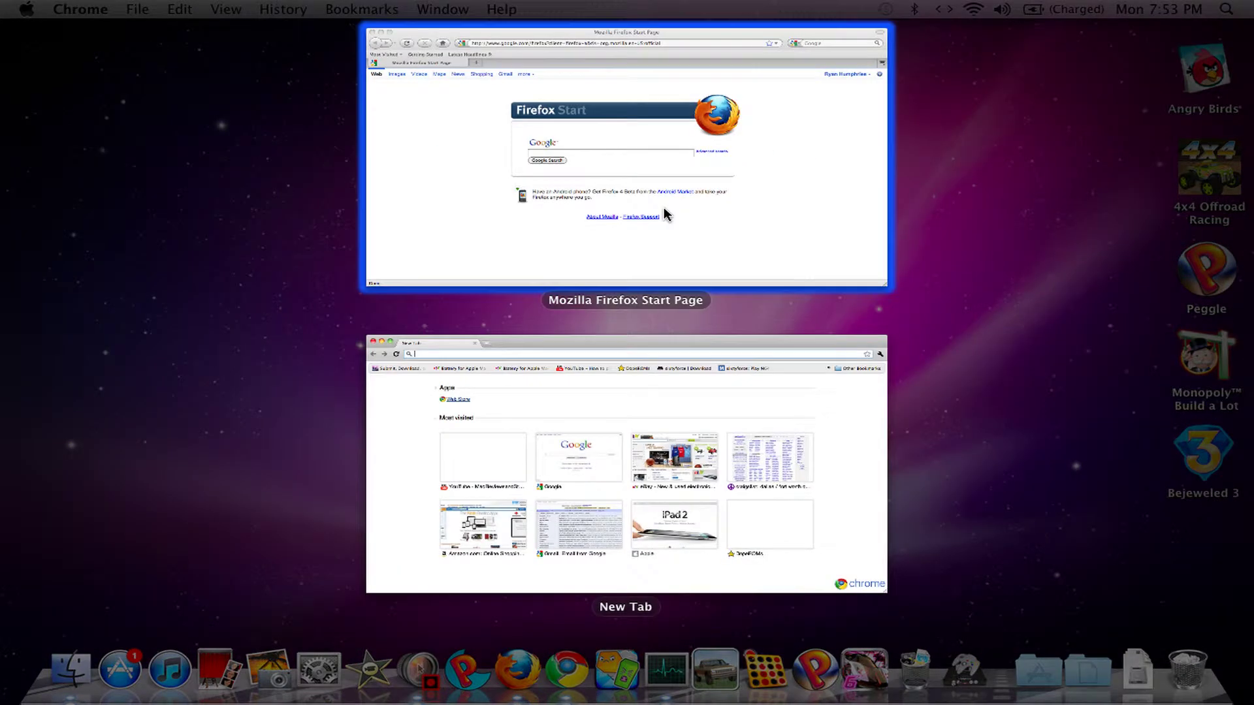
left_click(663, 210)
key("F9")
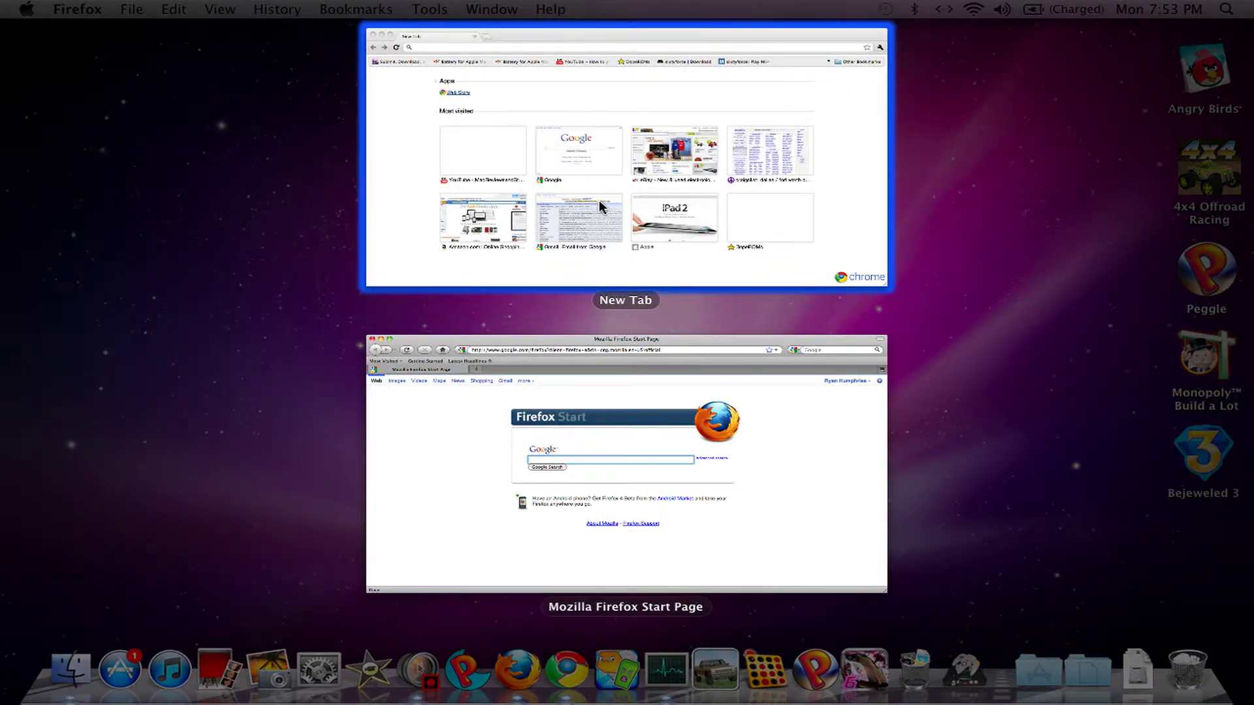
left_click(597, 206)
key("F9")
key("F9")
- Show and hide Dashboard over Chrome, then open the screen capture app's Dock options
key("F12")
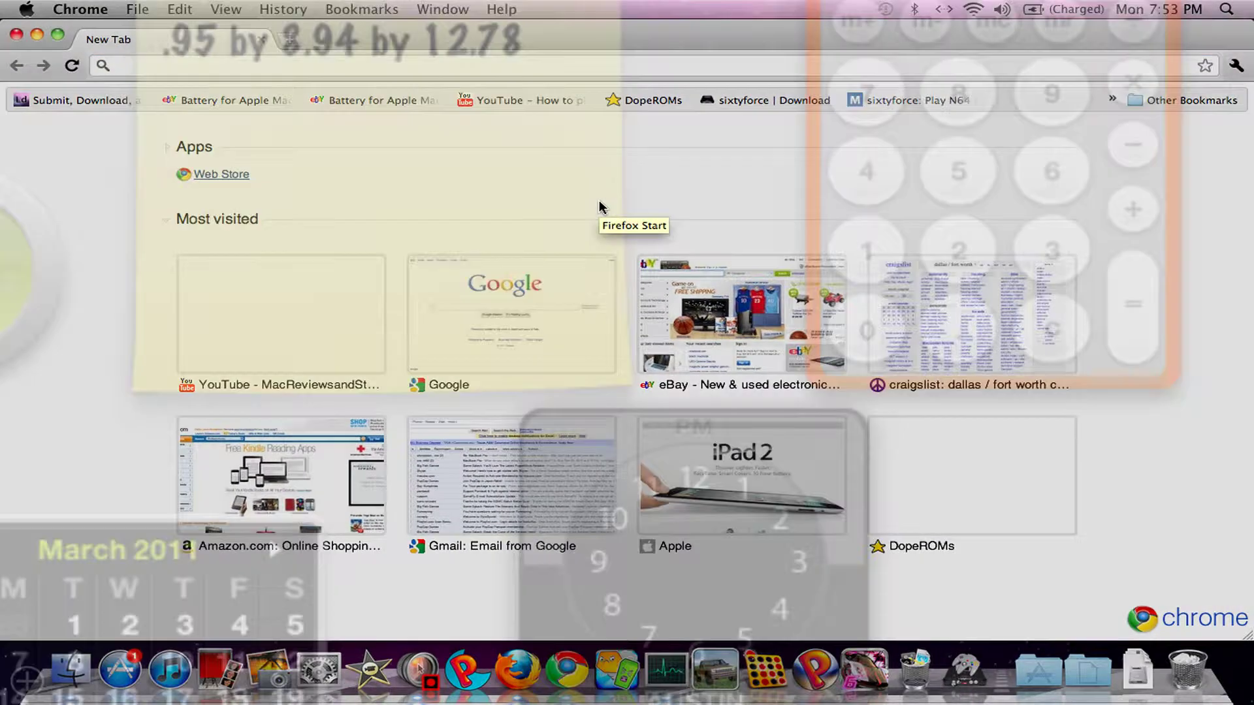
key("F12")
key("F12")
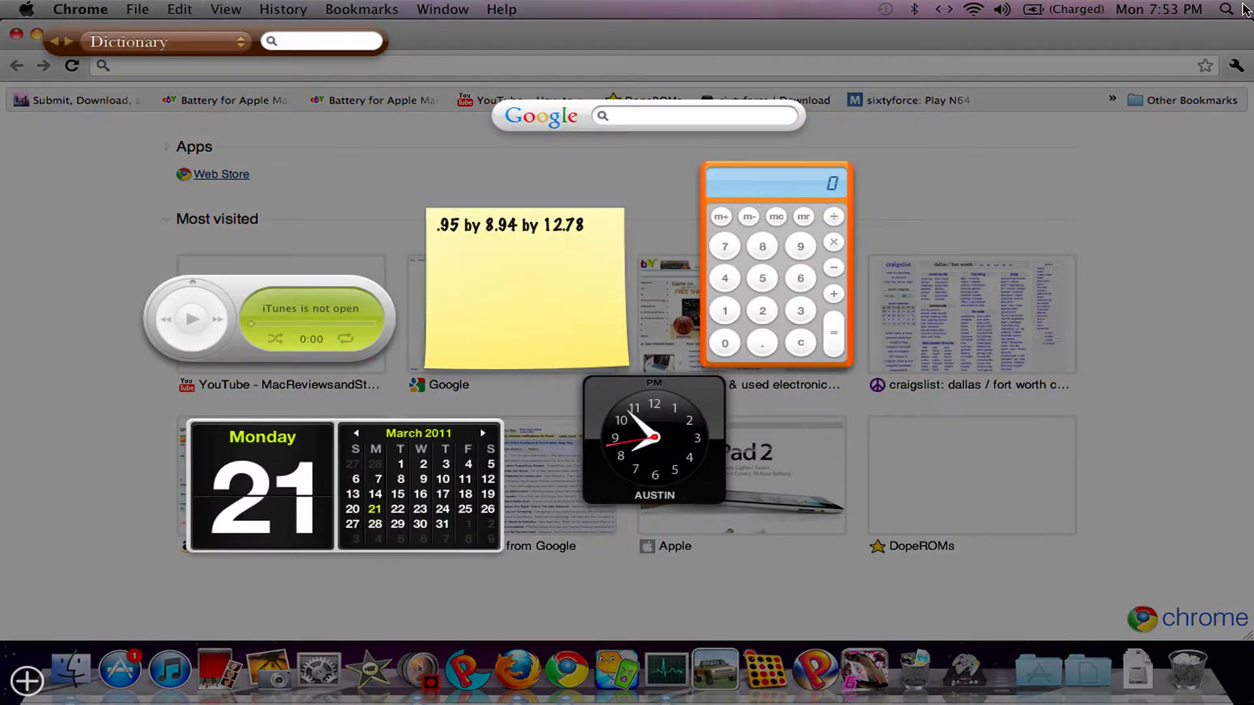
key("F12")
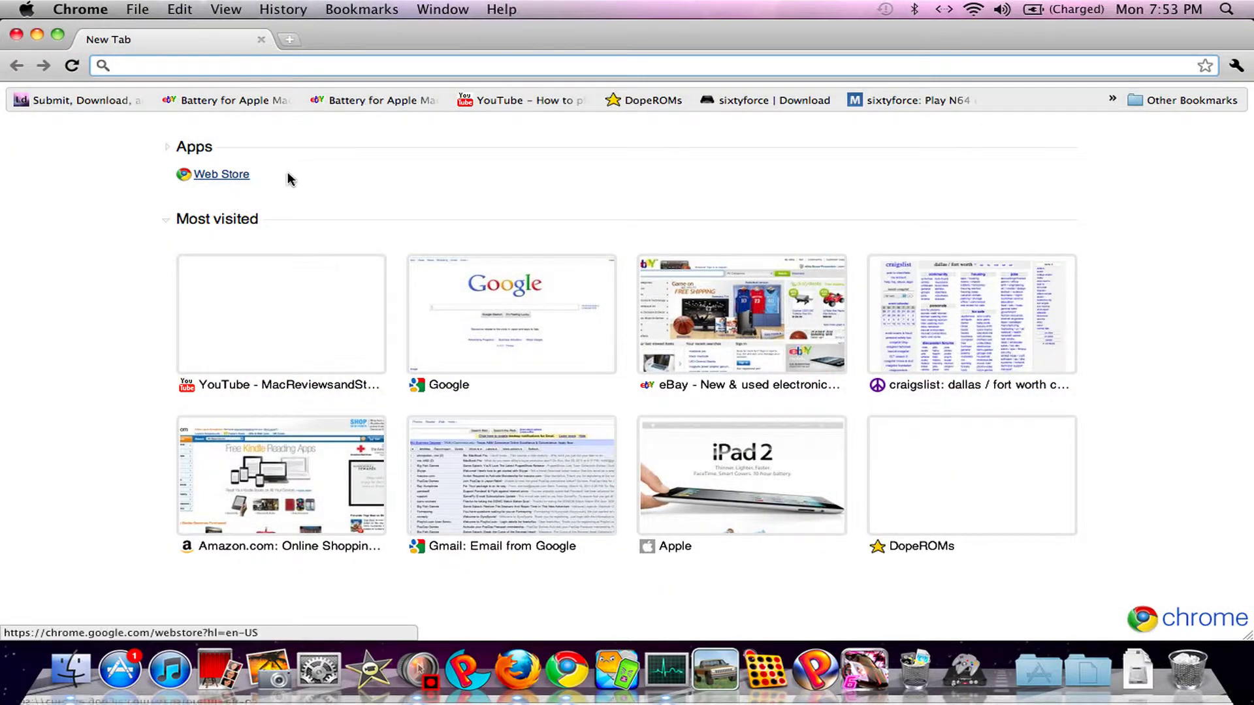
right_click(419, 668)
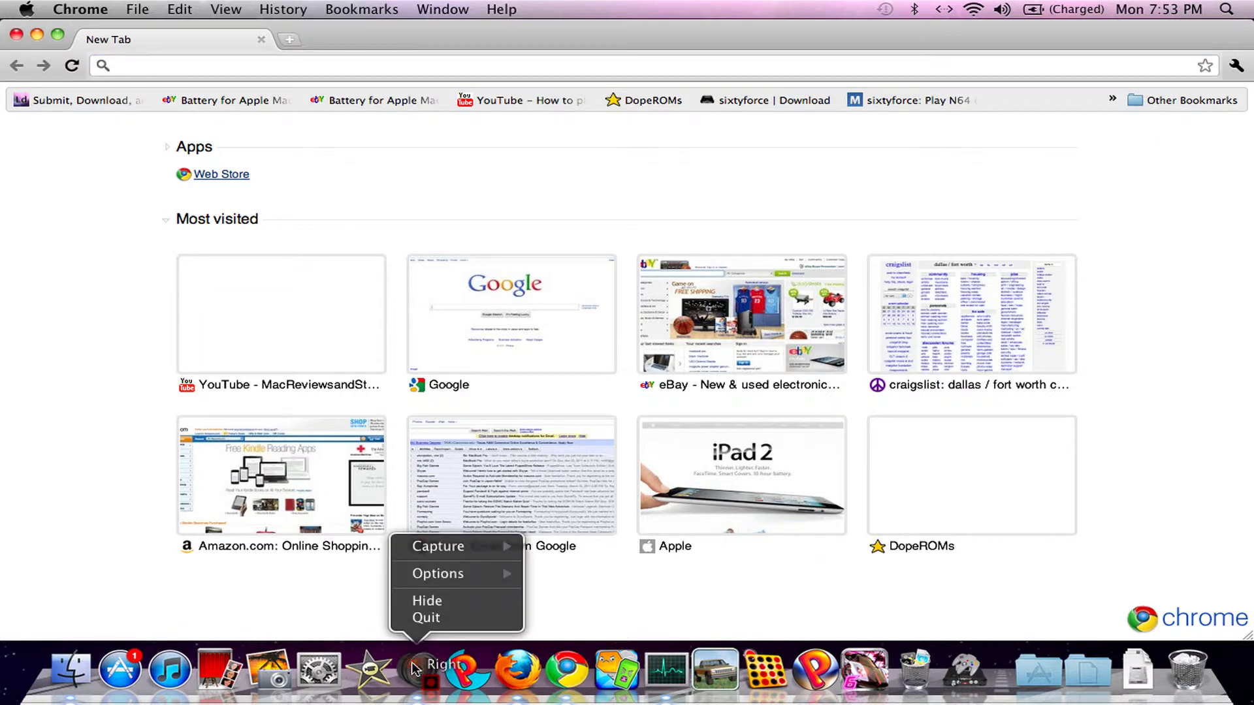